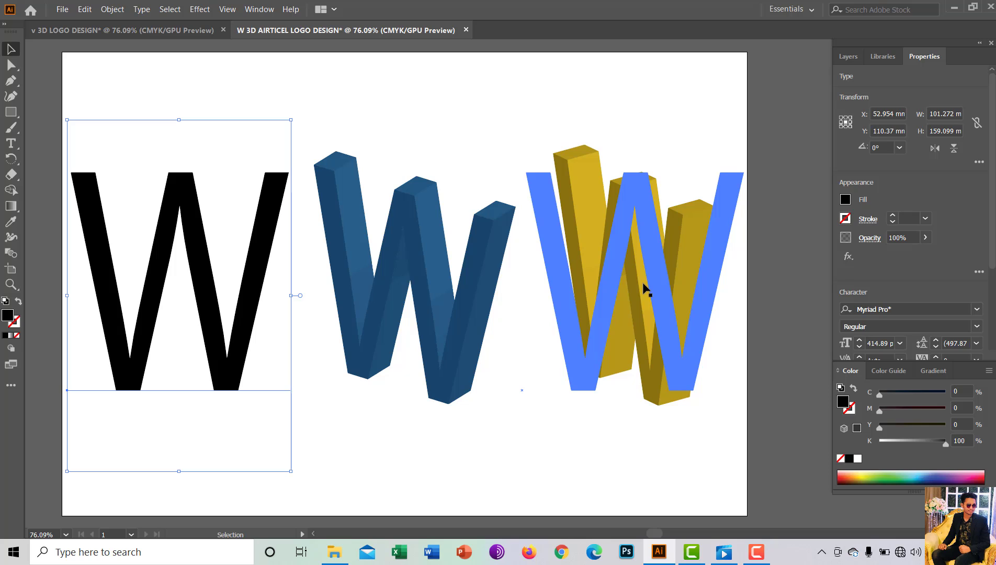
{"action": "left_click_drag", "start_coordinate": [643, 286], "coordinate": [436, 272]}
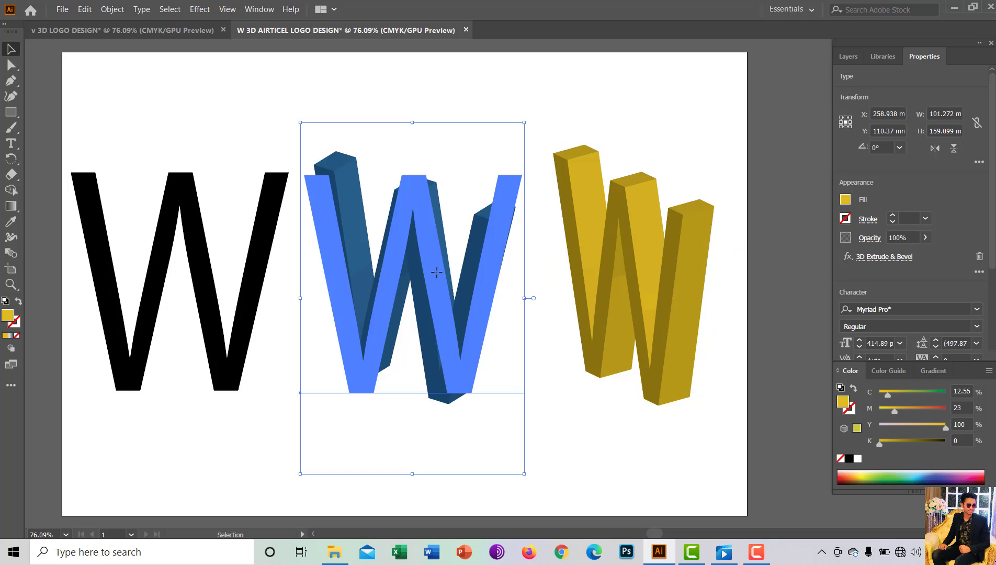
{"action": "left_click", "coordinate": [256, 255]}
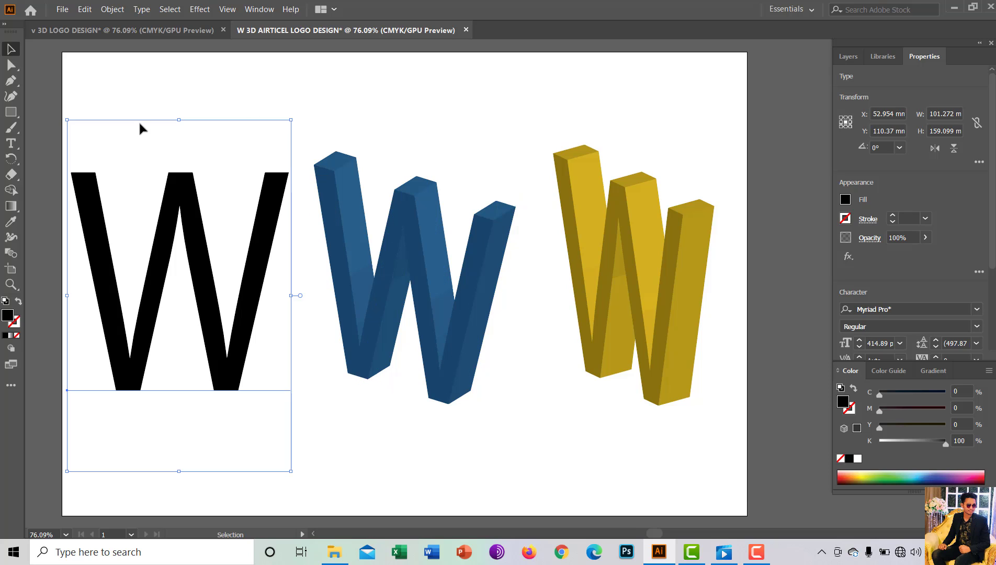
{"action": "left_click", "coordinate": [64, 9]}
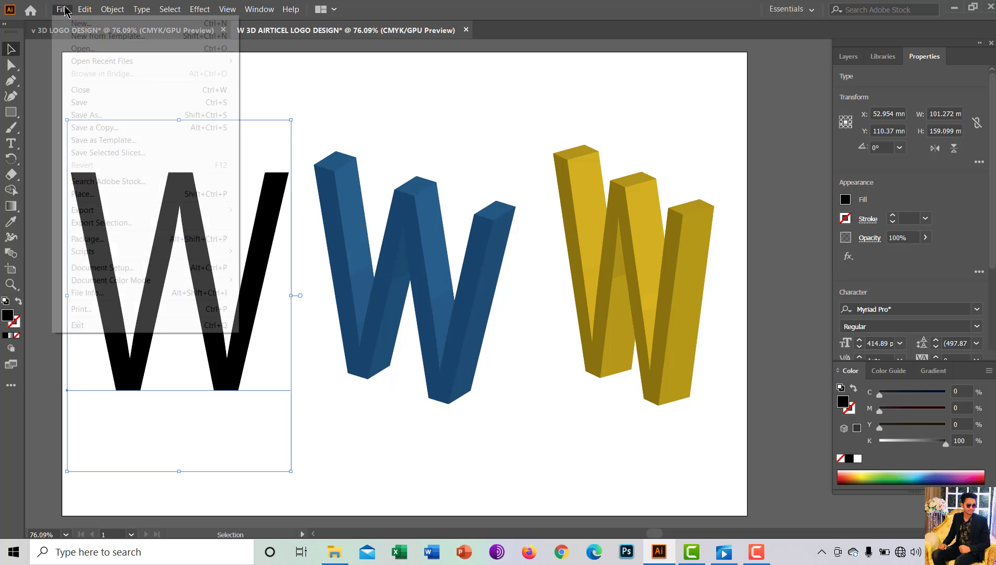
{"action": "key", "text": "Escape"}
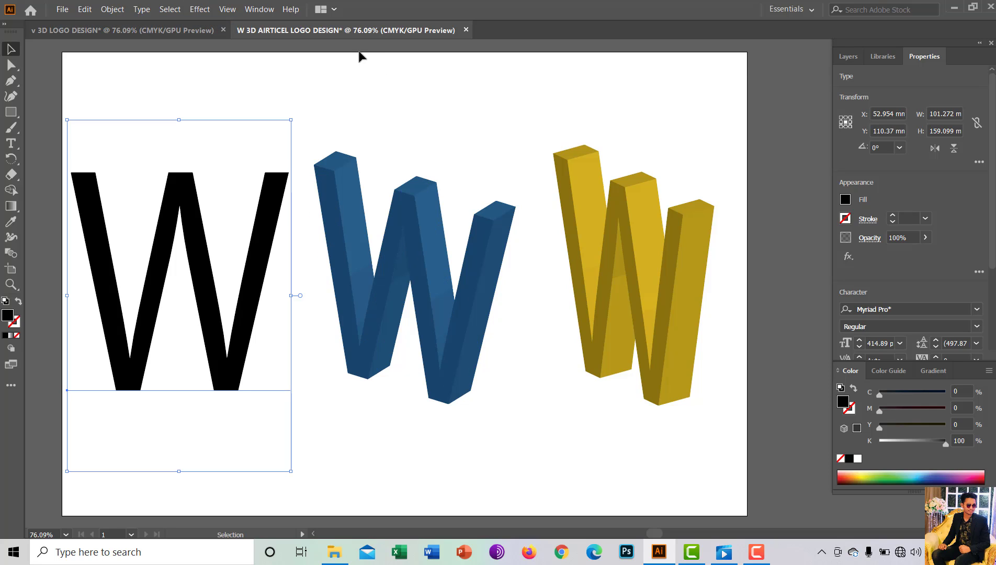
Step: Create a new landscape document named "X- 3D LOGO DESIGN", 310 mm wide and 210 mm high
{"action": "key", "text": "ctrl+n"}
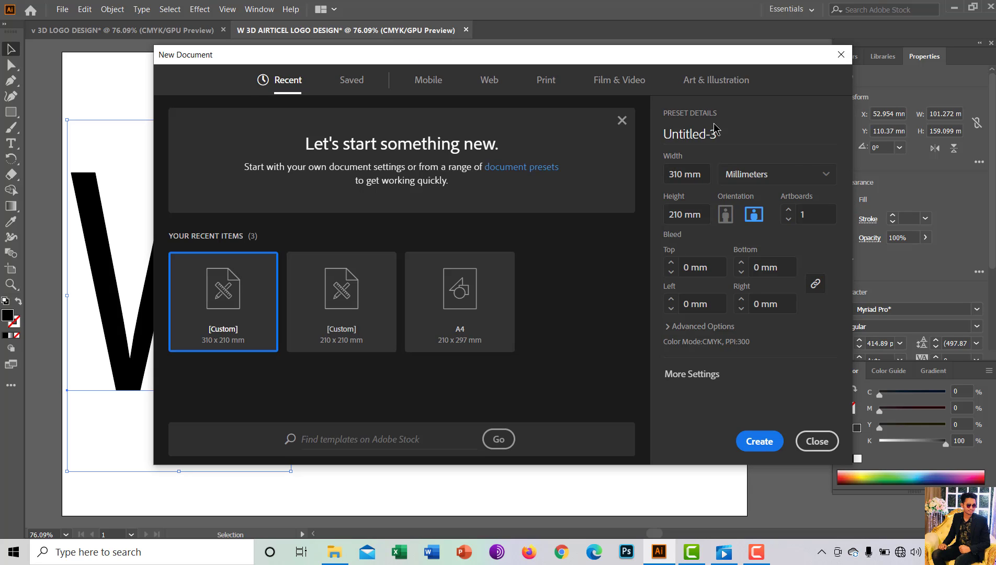
{"action": "left_click", "coordinate": [740, 138]}
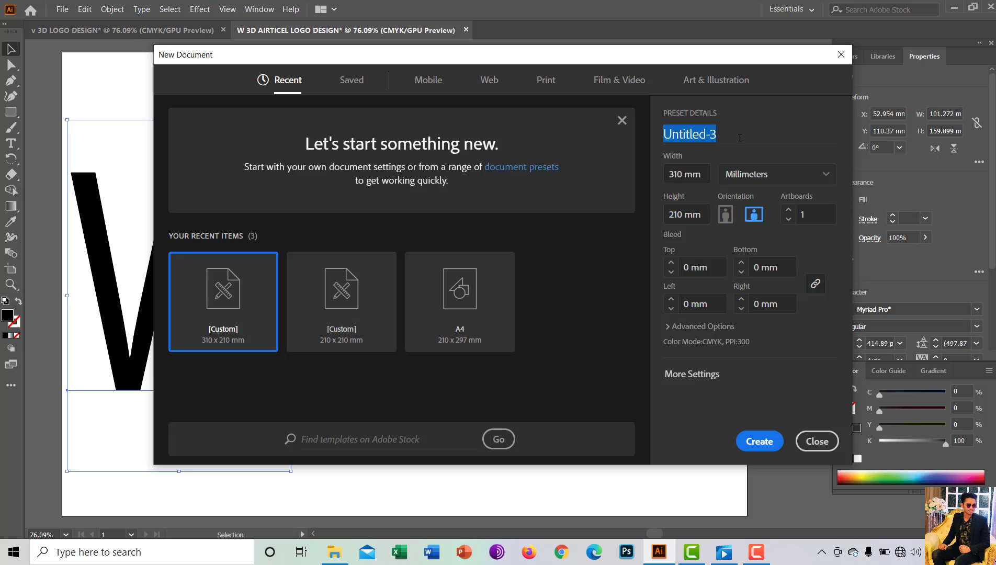
{"action": "key", "text": "BackSpace"}
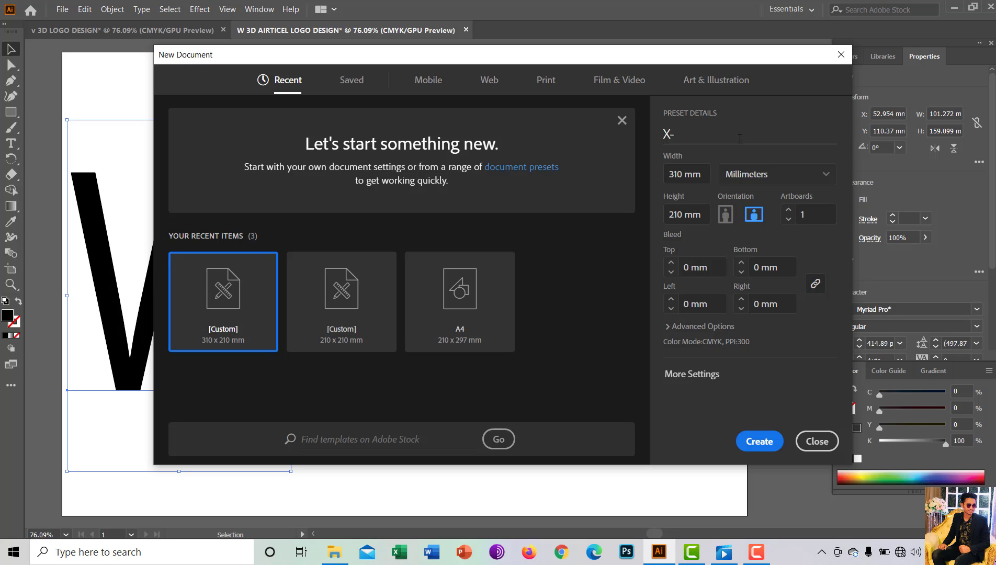
{"action": "type", "text": "X- 3D LOGO DESIGN"}
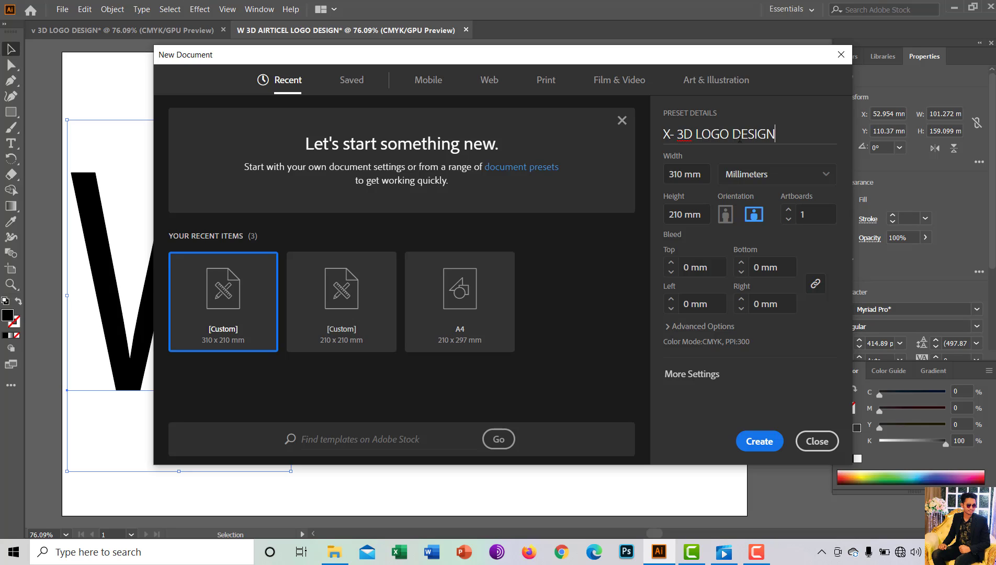
{"action": "left_click", "coordinate": [702, 174]}
{"action": "left_click", "coordinate": [698, 215]}
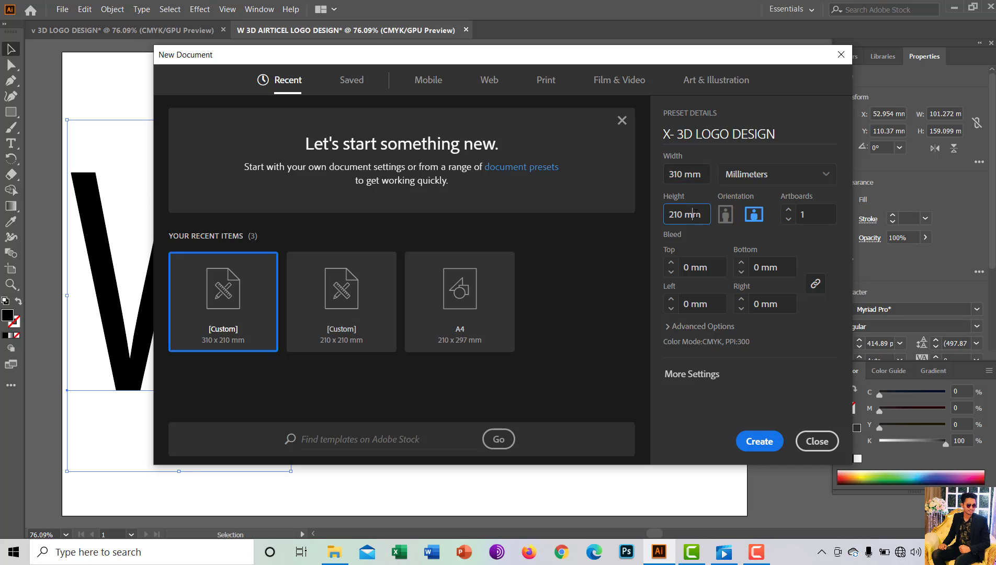
{"action": "left_click", "coordinate": [730, 217]}
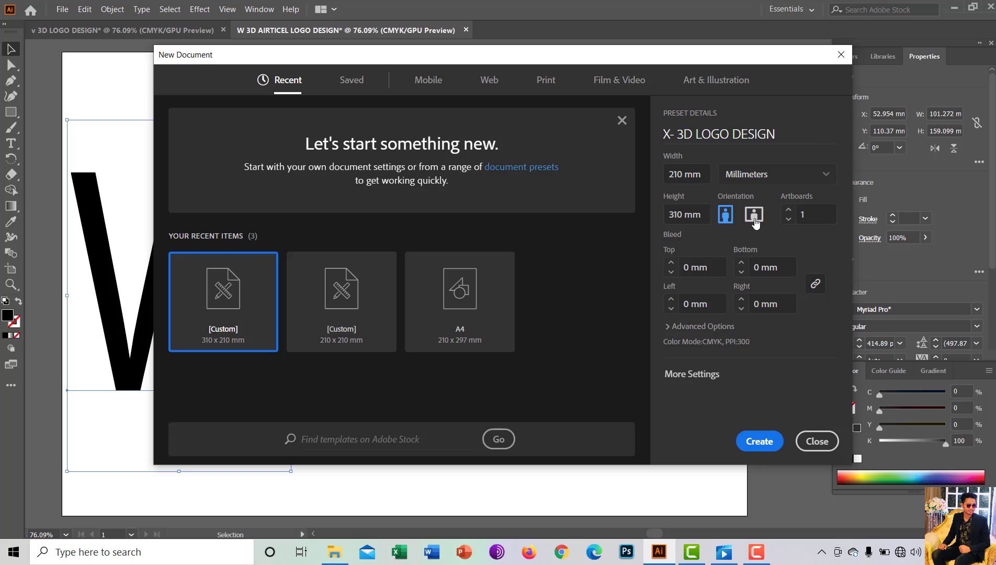
{"action": "left_click", "coordinate": [754, 221]}
{"action": "left_click", "coordinate": [729, 217]}
{"action": "left_click", "coordinate": [755, 217]}
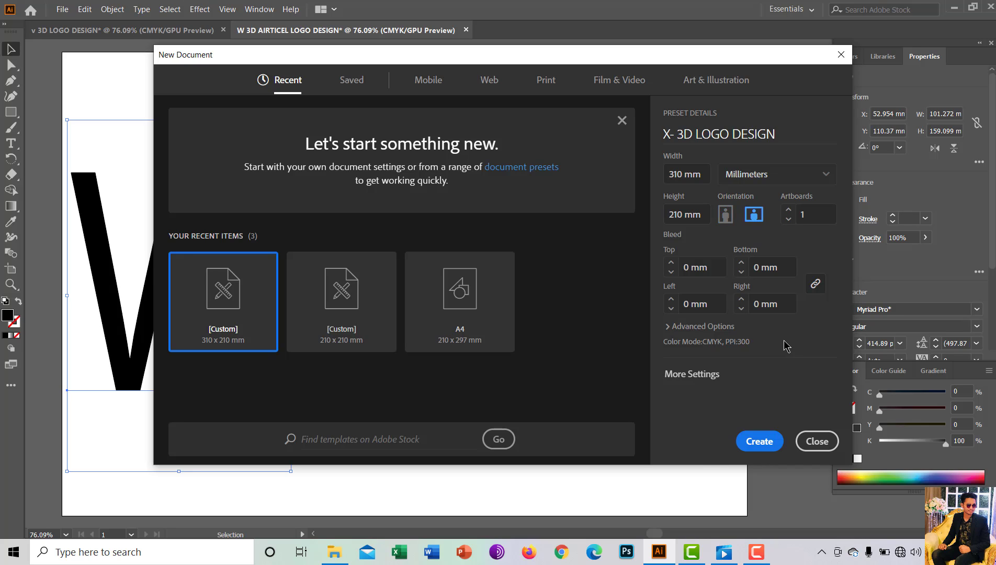
{"action": "left_click", "coordinate": [760, 443]}
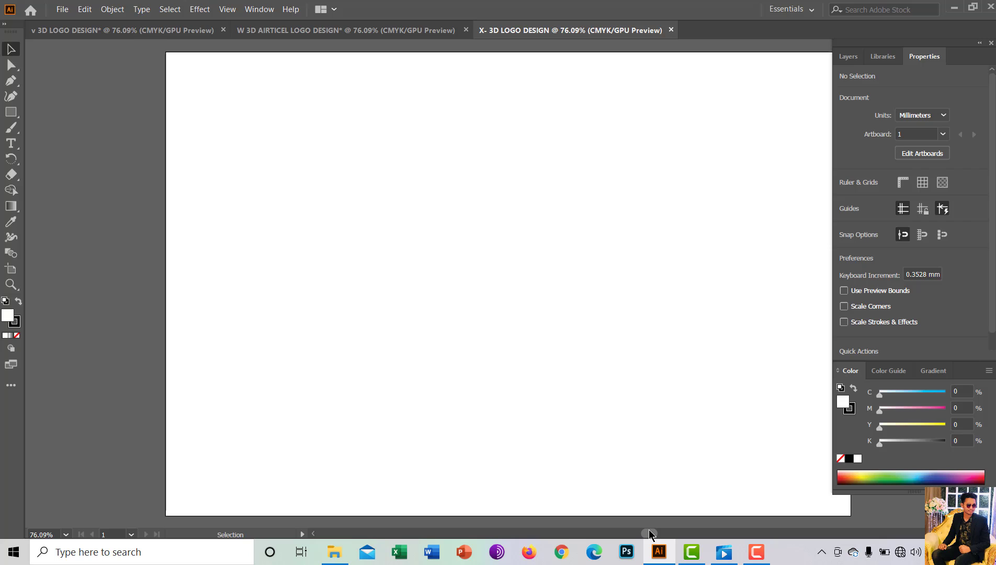
Step: Add a point text with the letter X near the upper-left corner of the artboard
{"action": "mouse_move", "coordinate": [649, 531]}
{"action": "left_mouse_down"}
{"action": "mouse_move", "coordinate": [662, 530]}
{"action": "mouse_move", "coordinate": [645, 531]}
{"action": "mouse_move", "coordinate": [654, 531]}
{"action": "left_mouse_up"}
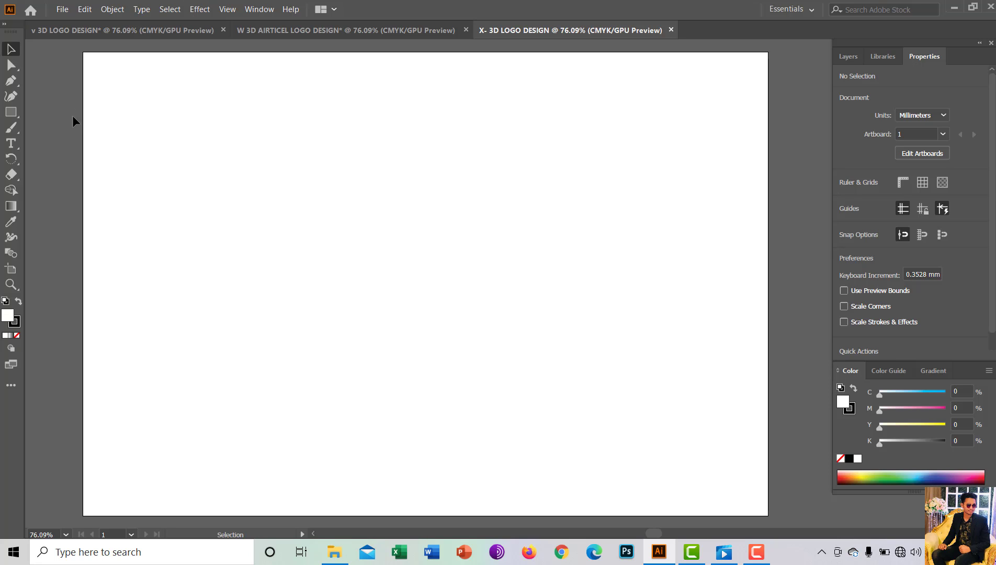
{"action": "right_click", "coordinate": [11, 144]}
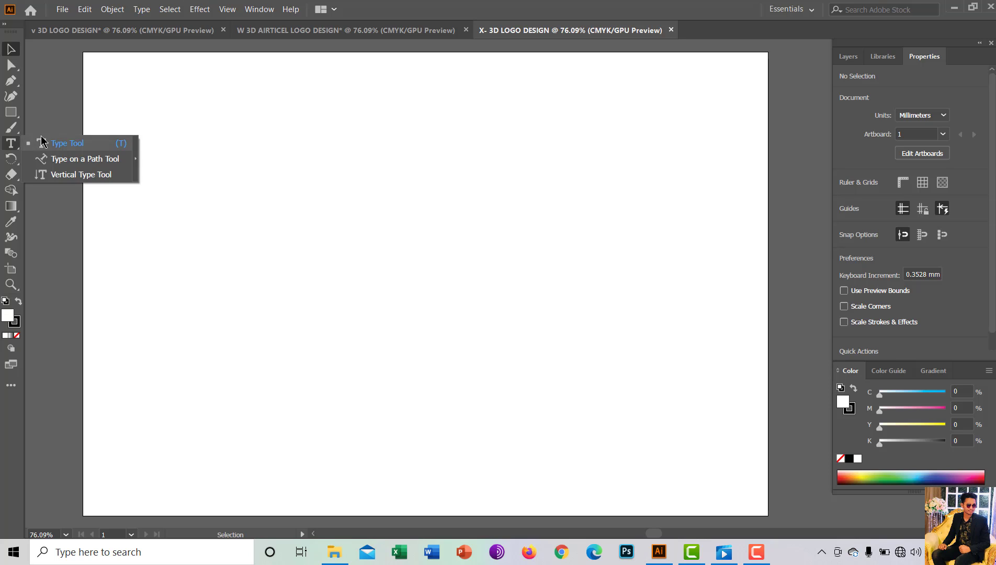
{"action": "left_click", "coordinate": [72, 149]}
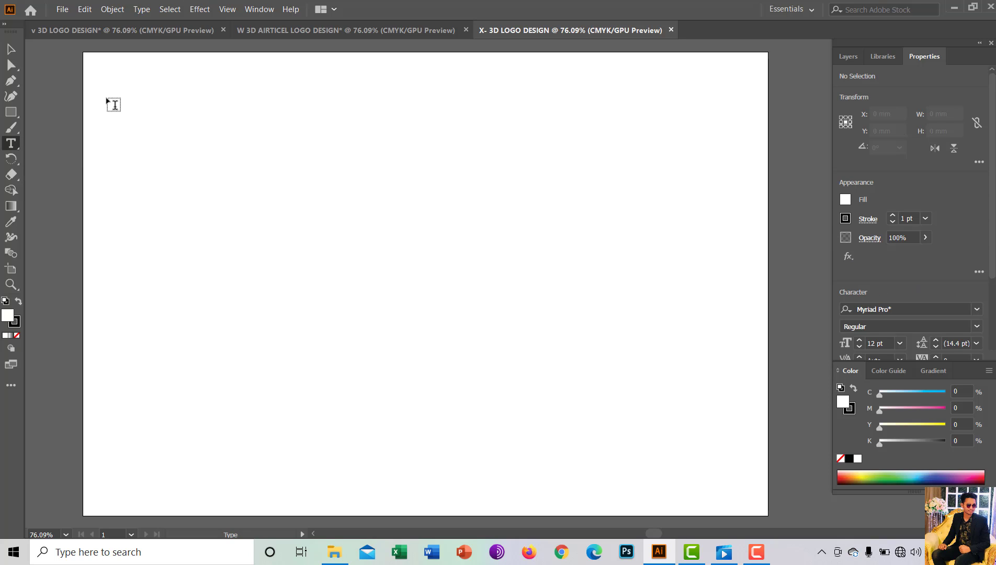
{"action": "left_click", "coordinate": [108, 100]}
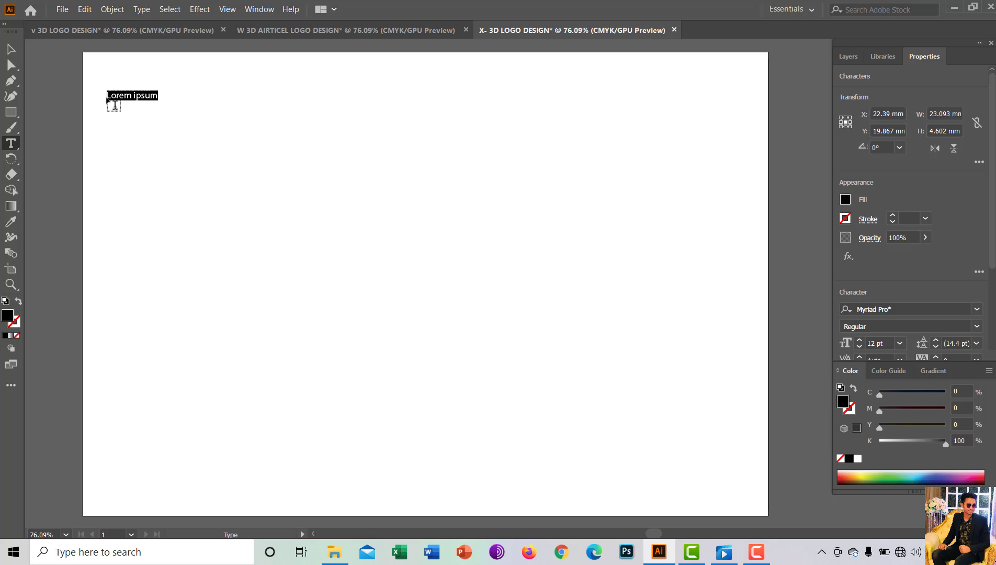
{"action": "type", "text": "X"}
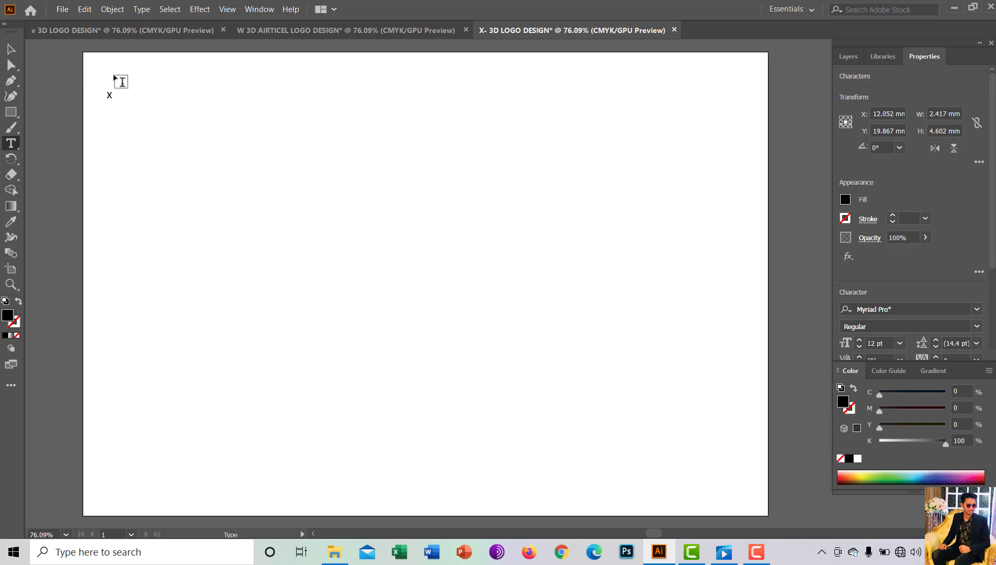
{"action": "left_click", "coordinate": [107, 109], "text": "ctrl"}
{"action": "left_click", "coordinate": [11, 51]}
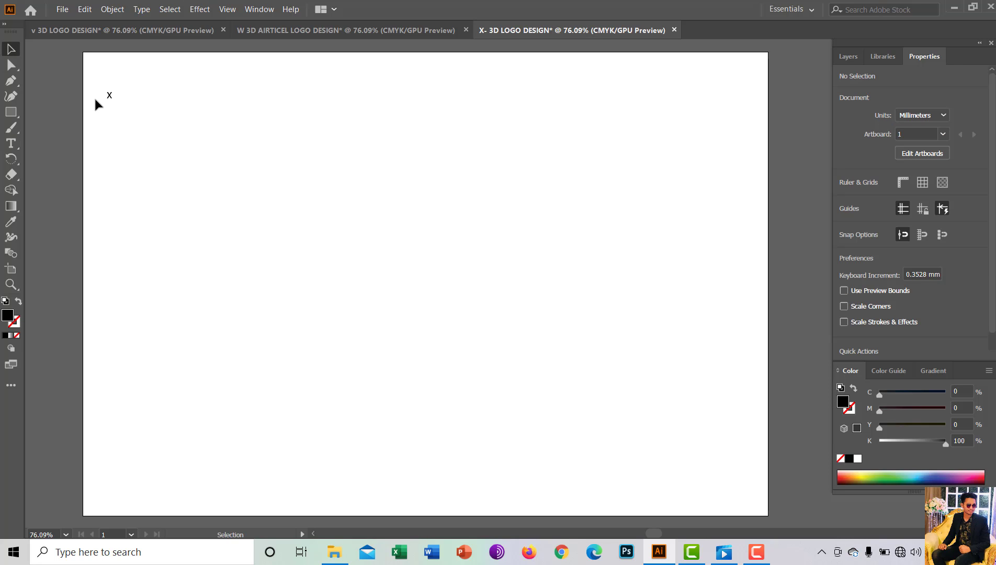
Step: Enlarge the letter X to nearly the full artboard height and position it near the artboard's left edge
{"action": "left_click", "coordinate": [850, 59]}
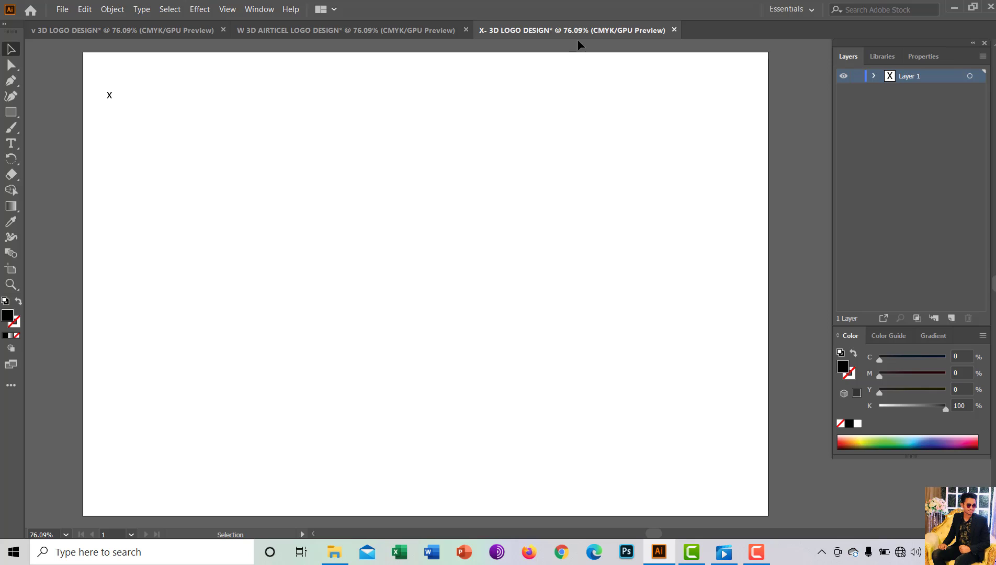
{"action": "left_click_drag", "start_coordinate": [107, 98], "coordinate": [425, 509]}
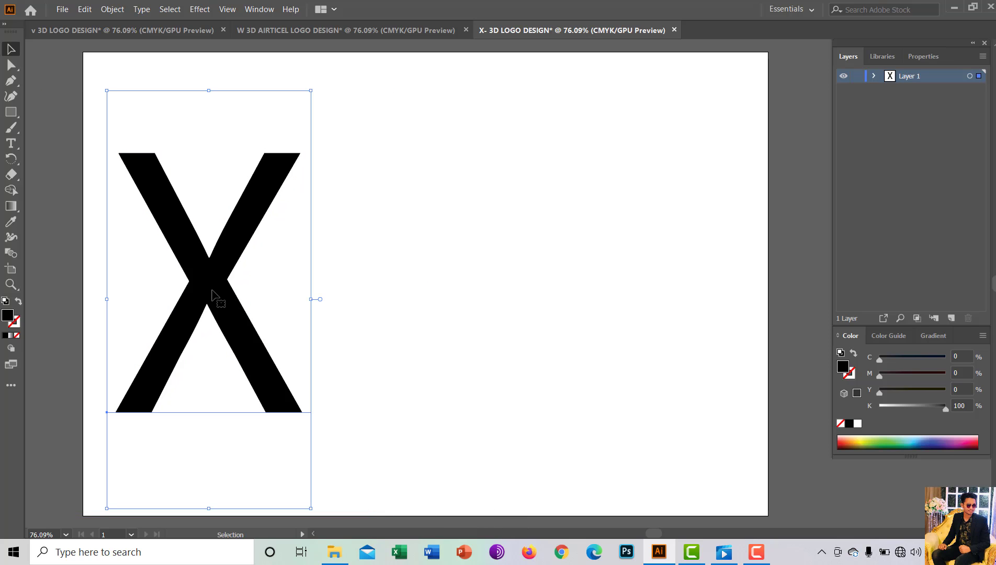
{"action": "left_click_drag", "start_coordinate": [213, 289], "coordinate": [201, 287]}
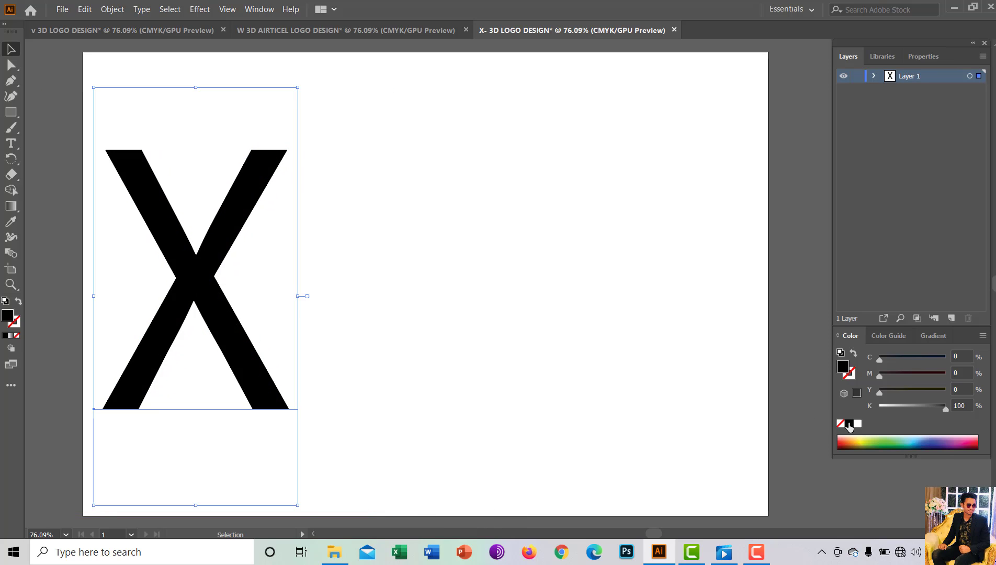
Step: Fill the X with dark red and place two copies of it side by side across the artboard
{"action": "left_click", "coordinate": [845, 445]}
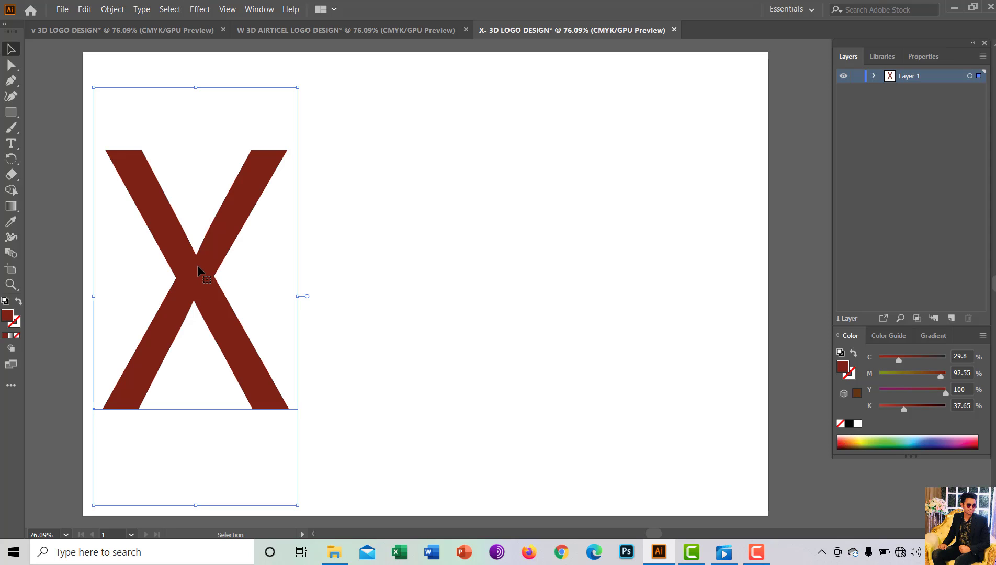
{"action": "key", "text": "alt"}
{"action": "left_click_drag", "start_coordinate": [198, 268], "coordinate": [657, 272]}
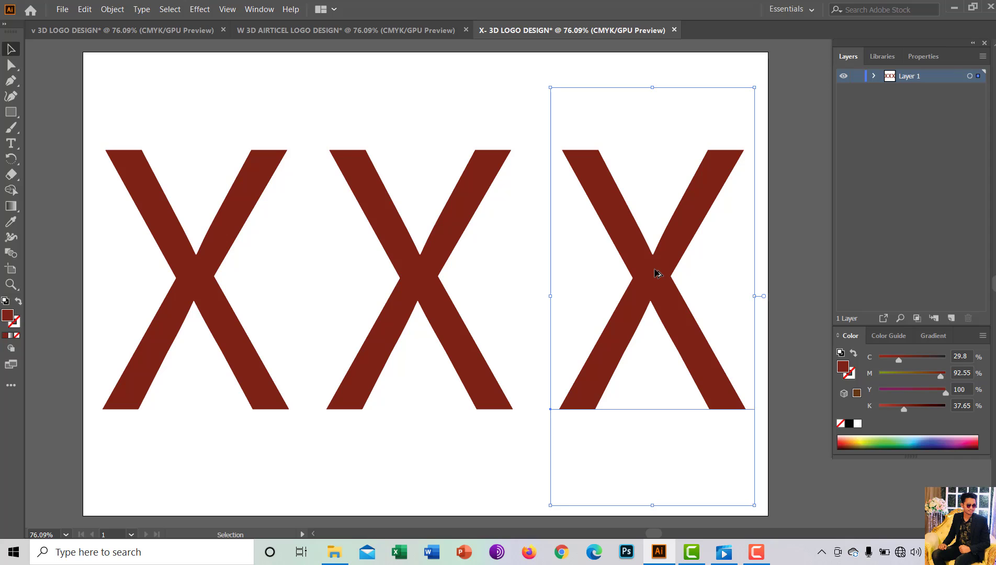
Step: Recolour the rightmost X brown by lowering its magenta, and the middle X gold with magenta 29%, yellow 100% and black 3%
{"action": "left_click", "coordinate": [906, 374]}
{"action": "left_click_drag", "start_coordinate": [906, 374], "coordinate": [908, 374]}
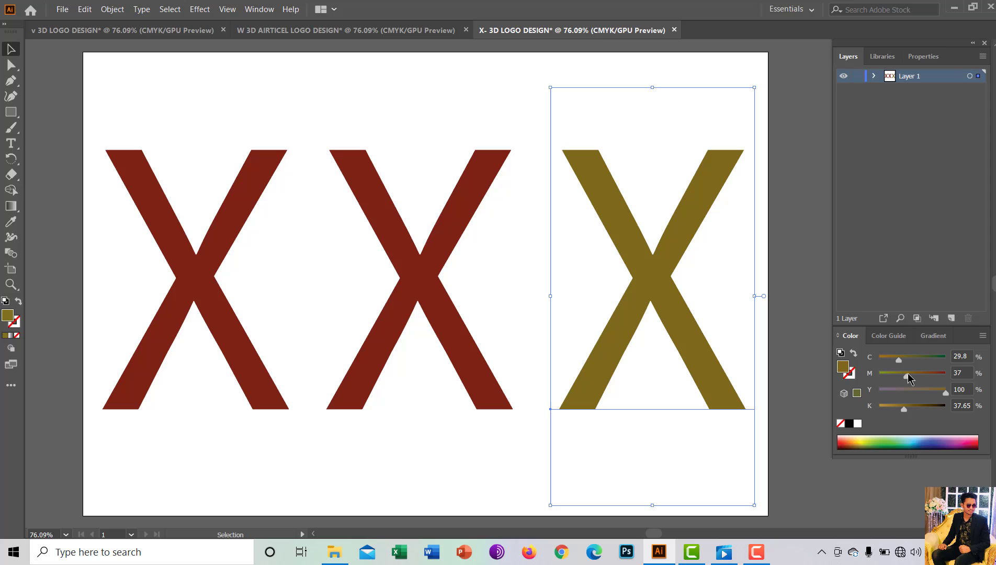
{"action": "left_click", "coordinate": [433, 283]}
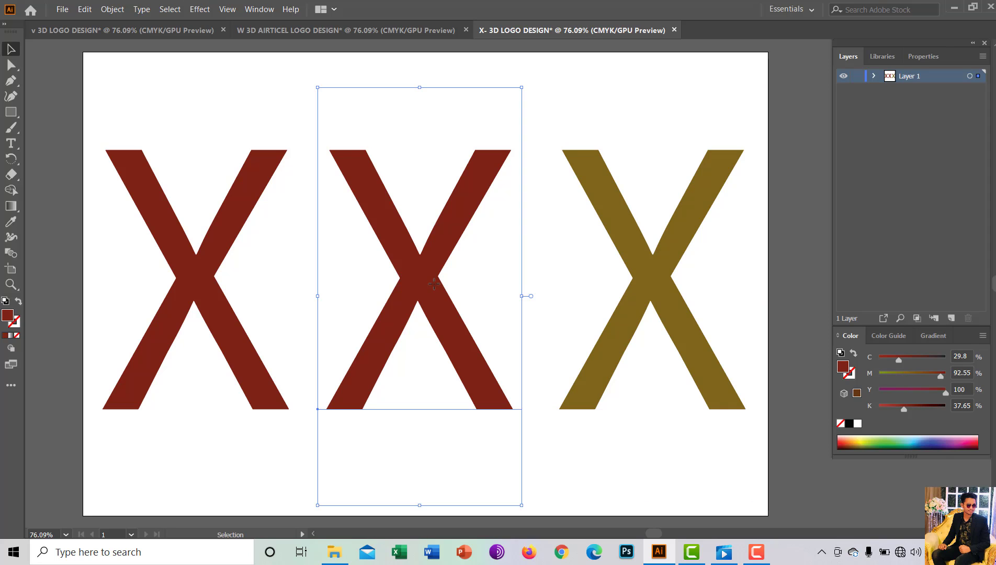
{"action": "left_click", "coordinate": [899, 375]}
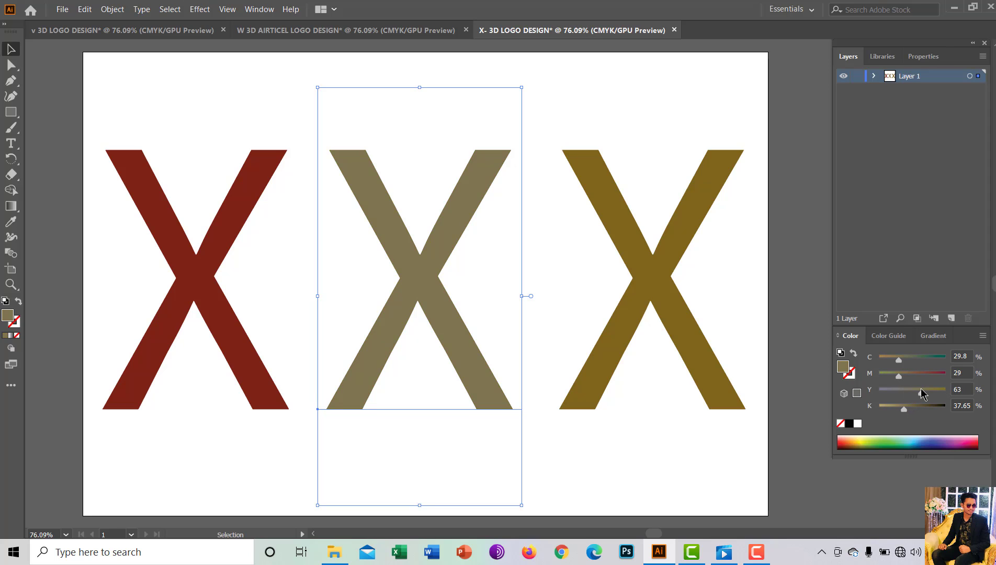
{"action": "left_click_drag", "start_coordinate": [921, 390], "coordinate": [883, 410]}
{"action": "left_click", "coordinate": [940, 409]}
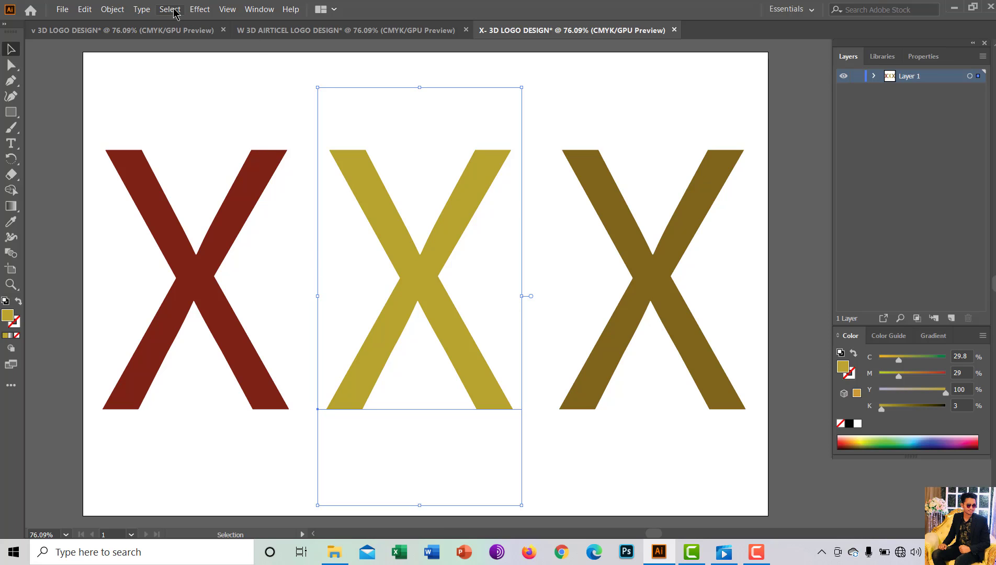
Step: Start a 3D Extrude & Bevel effect on the gold middle X with a custom rotation of -39°, 25° and -6°
{"action": "left_click", "coordinate": [191, 11]}
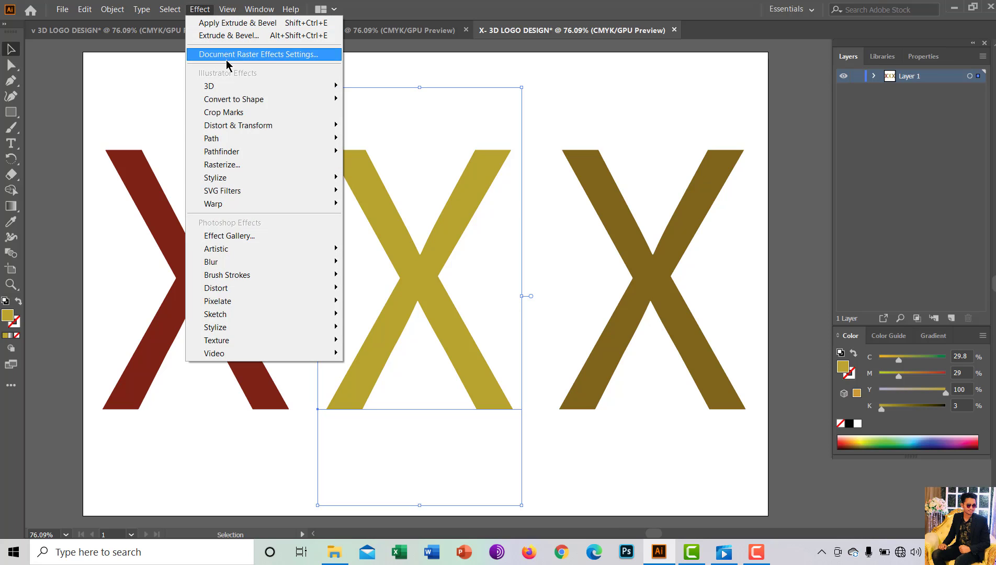
{"action": "mouse_move", "coordinate": [235, 88]}
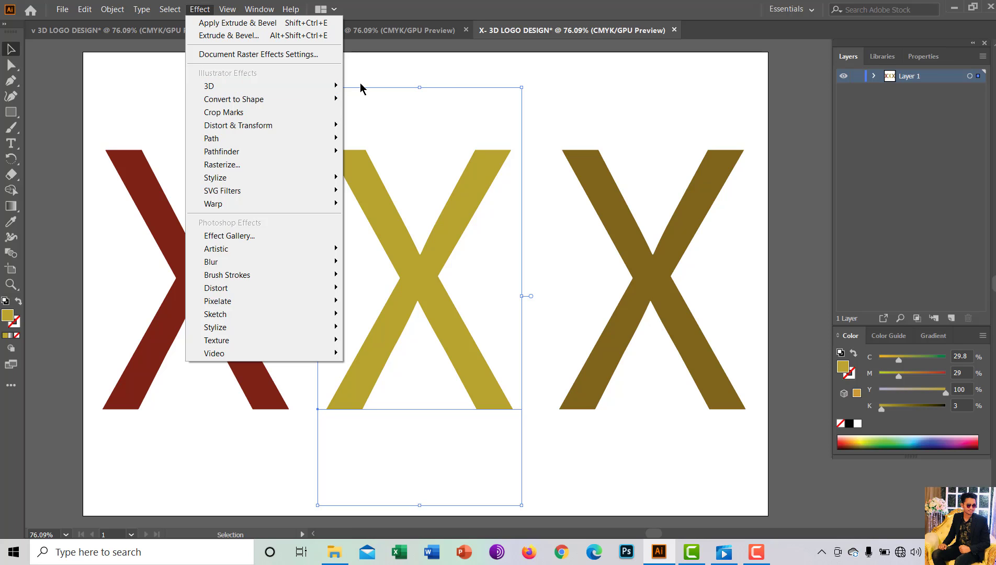
{"action": "left_click", "coordinate": [363, 87]}
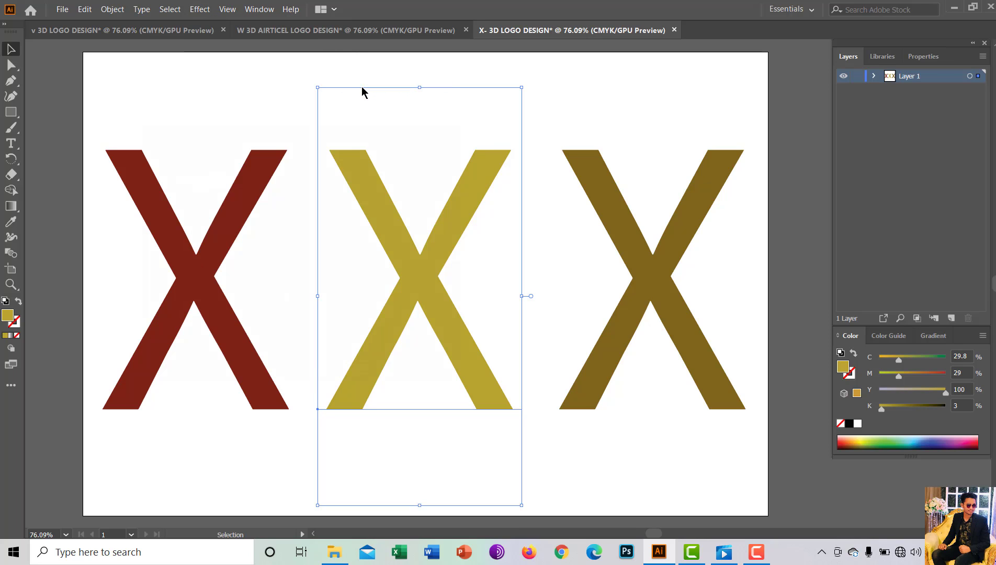
{"action": "left_click_drag", "start_coordinate": [331, 116], "coordinate": [752, 96]}
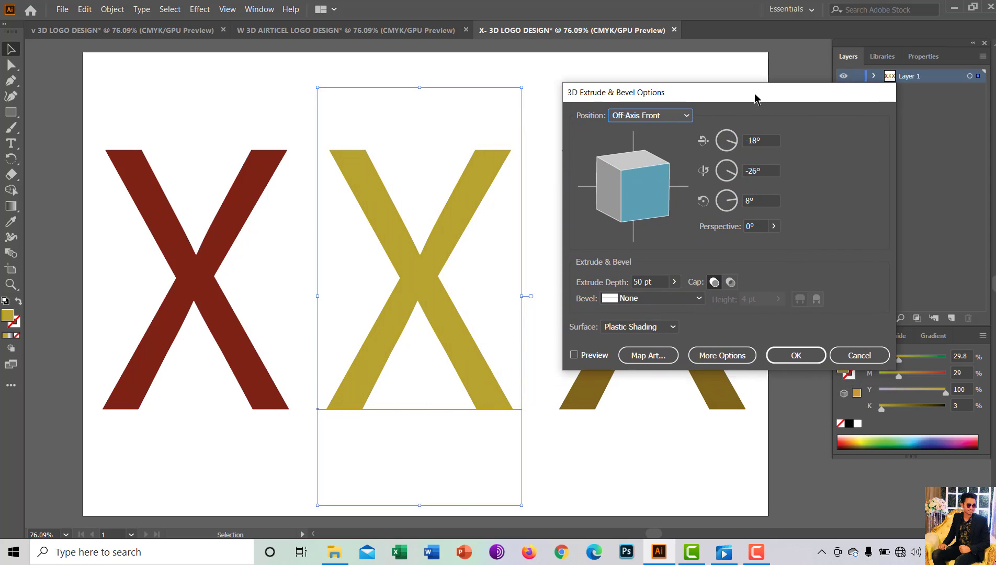
{"action": "left_click_drag", "start_coordinate": [643, 179], "coordinate": [611, 199]}
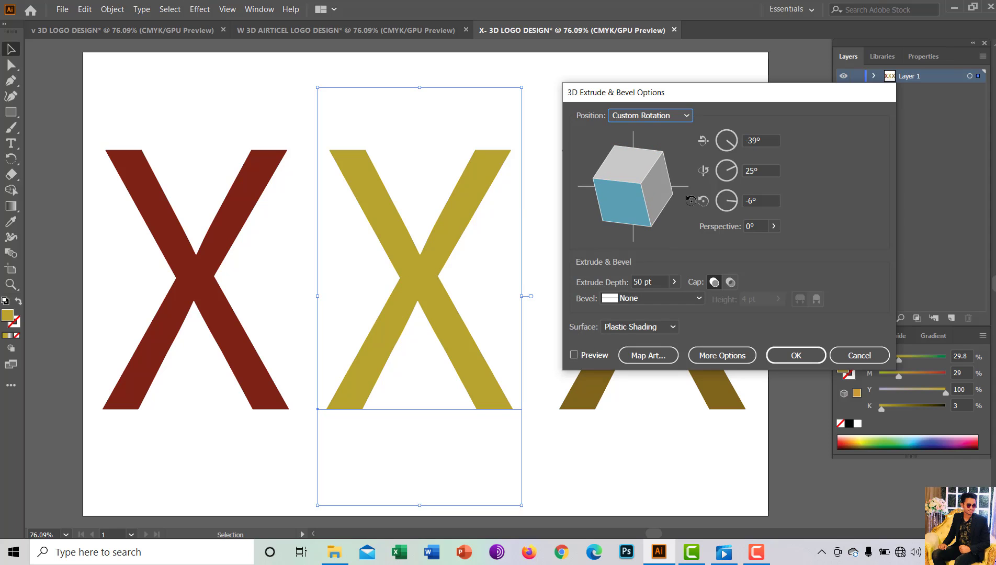
{"action": "left_click", "coordinate": [754, 200]}
{"action": "left_click", "coordinate": [754, 171]}
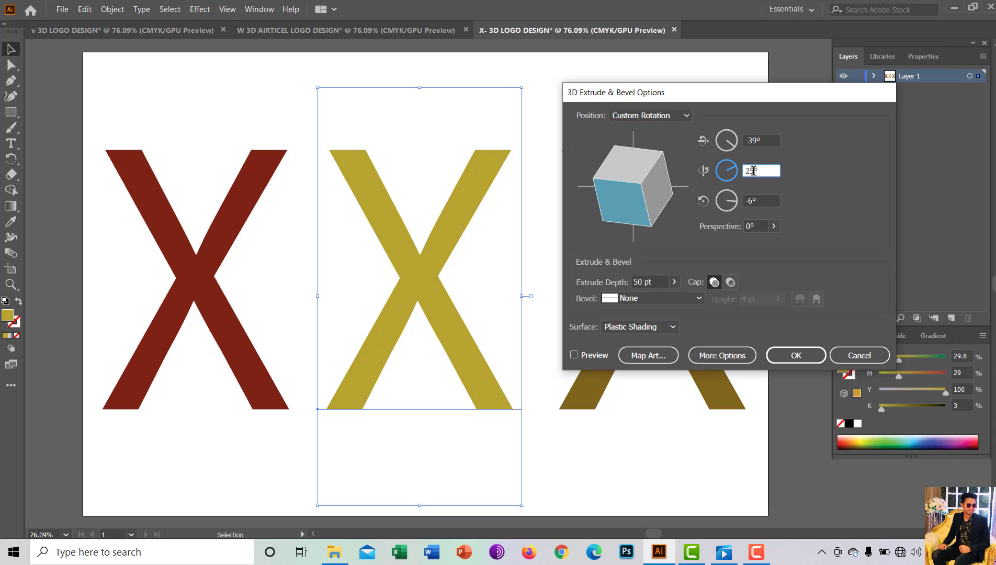
{"action": "left_click", "coordinate": [754, 140]}
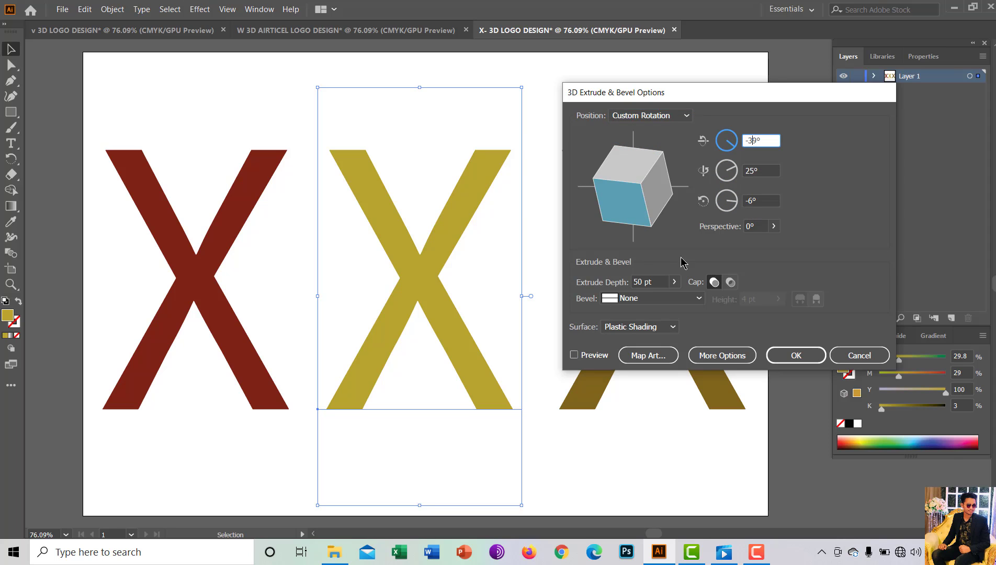
Step: Choose no bevel for the middle X, preview the 50 pt extrusion and apply it
{"action": "left_click", "coordinate": [643, 300]}
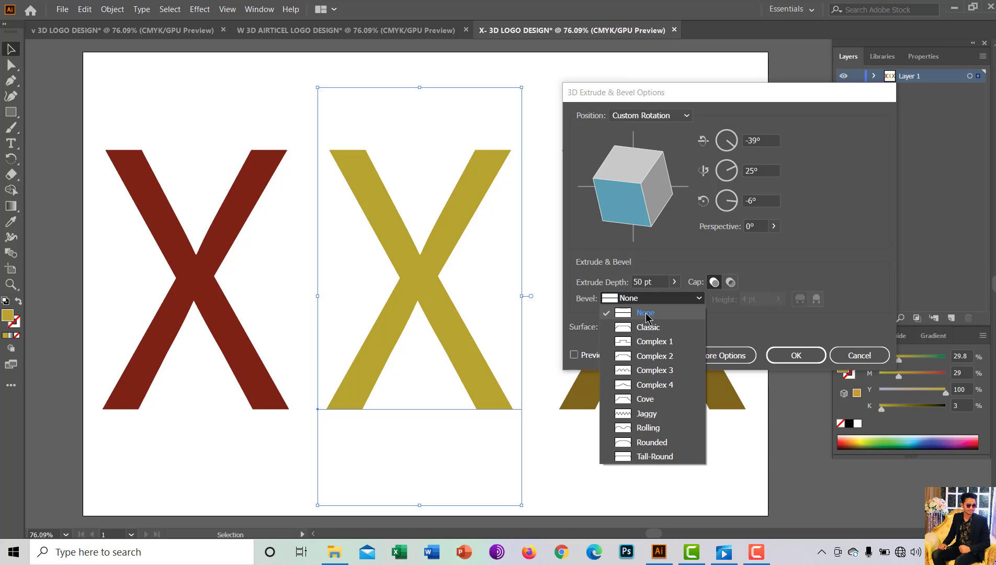
{"action": "left_click", "coordinate": [646, 314]}
{"action": "left_click", "coordinate": [578, 357]}
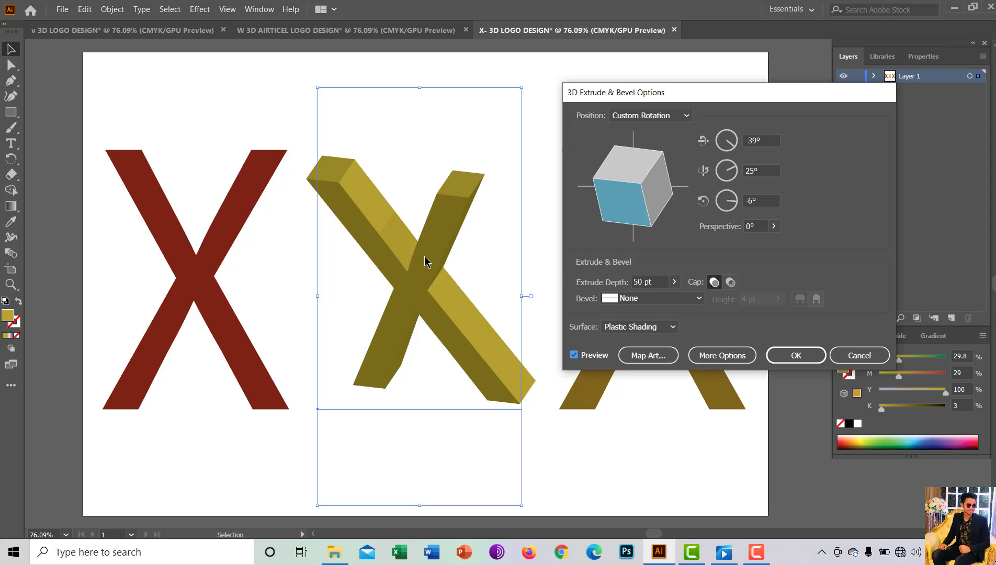
{"action": "left_click", "coordinate": [796, 357]}
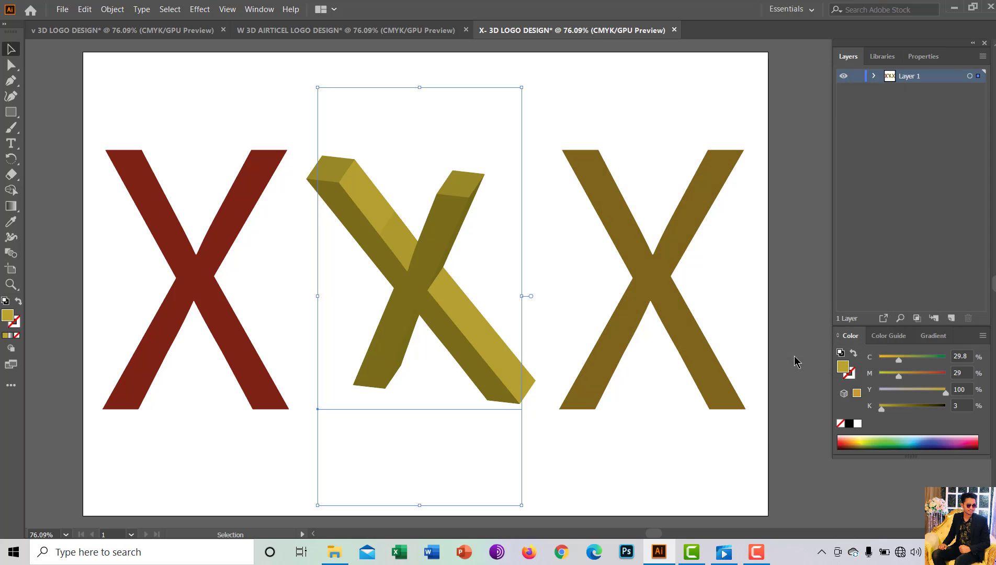
Step: Extrude the brown rightmost X 50 pt in 3D without bevel, rotated to -29°, -34° and 18°, previewing before applying
{"action": "left_click", "coordinate": [656, 282]}
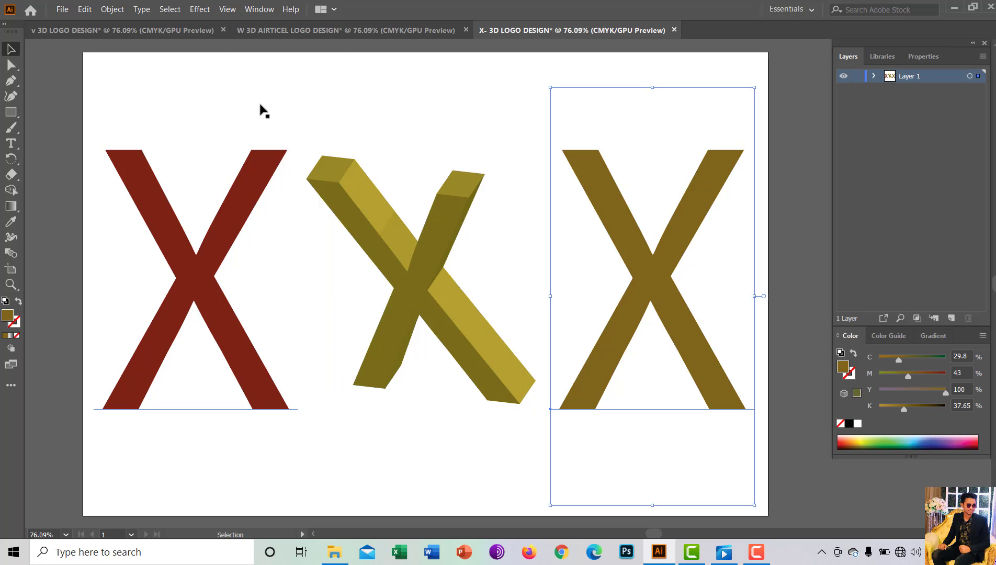
{"action": "left_click", "coordinate": [200, 9]}
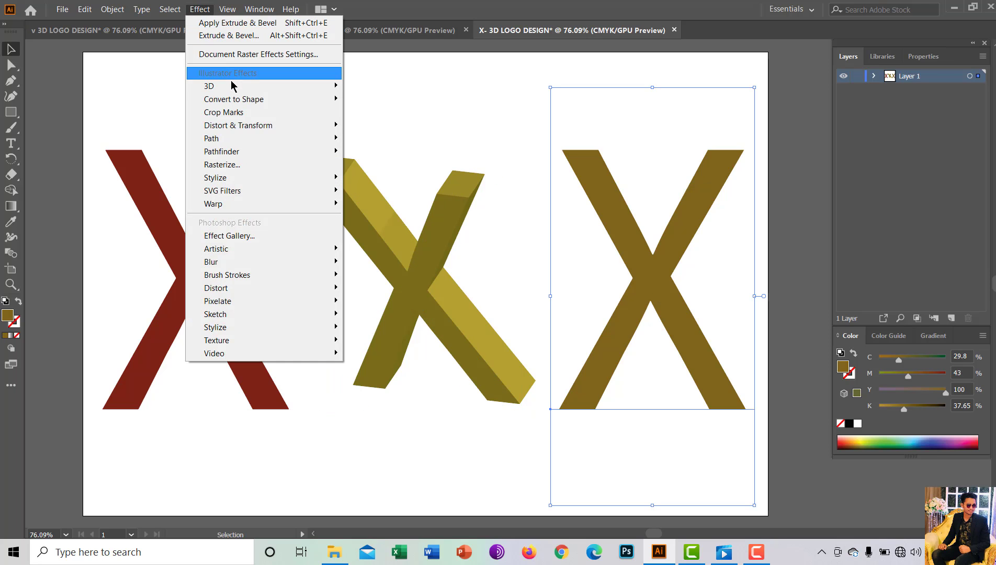
{"action": "mouse_move", "coordinate": [232, 86]}
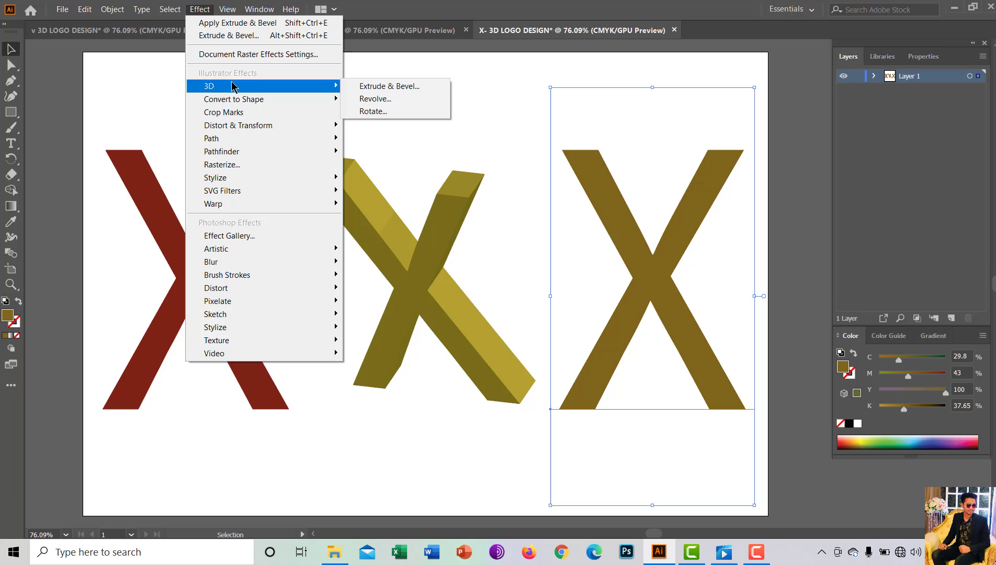
{"action": "left_click", "coordinate": [364, 87]}
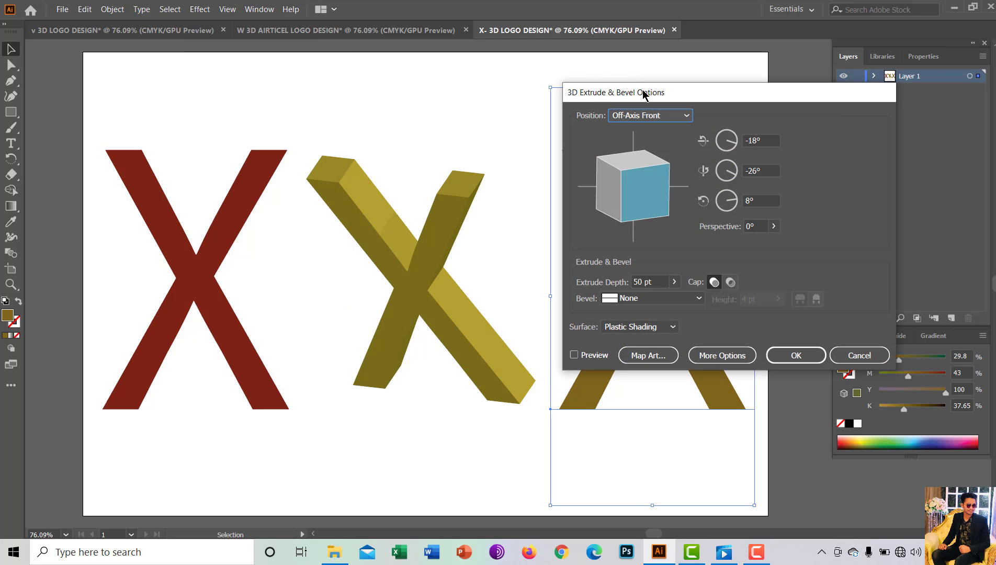
{"action": "left_click_drag", "start_coordinate": [644, 94], "coordinate": [320, 98]}
{"action": "left_click_drag", "start_coordinate": [294, 98], "coordinate": [200, 118]}
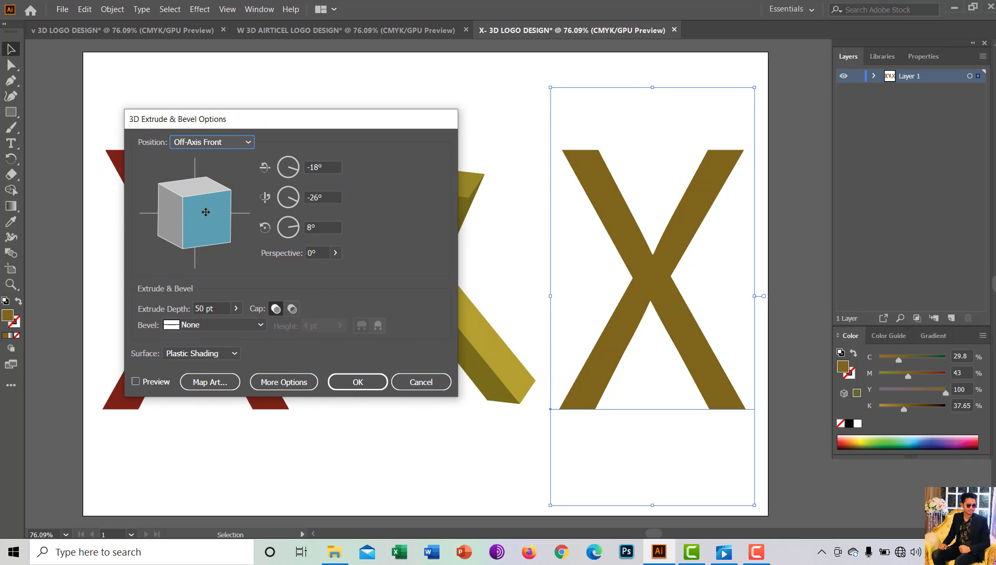
{"action": "left_click_drag", "start_coordinate": [205, 212], "coordinate": [215, 212]}
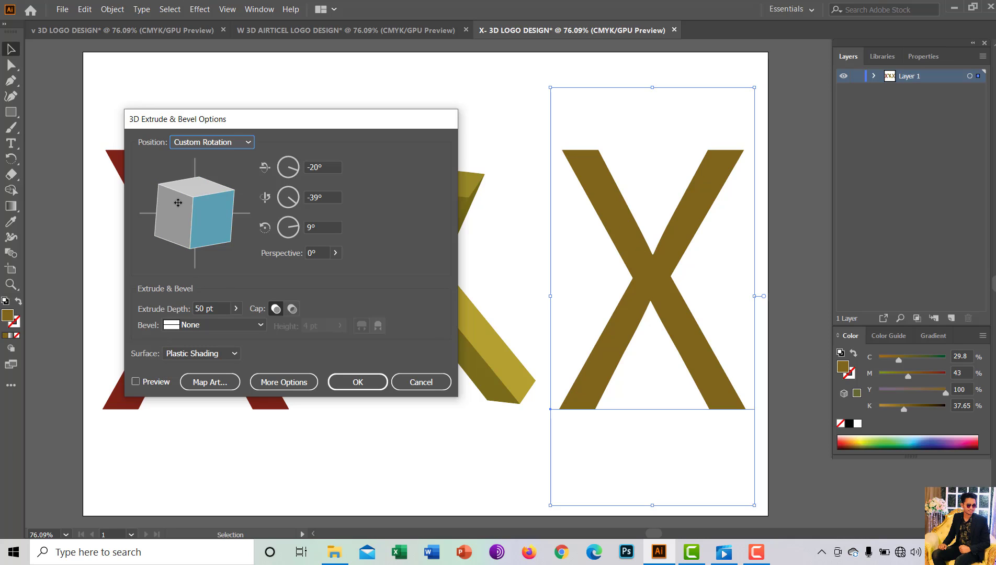
{"action": "left_click_drag", "start_coordinate": [178, 203], "coordinate": [175, 209]}
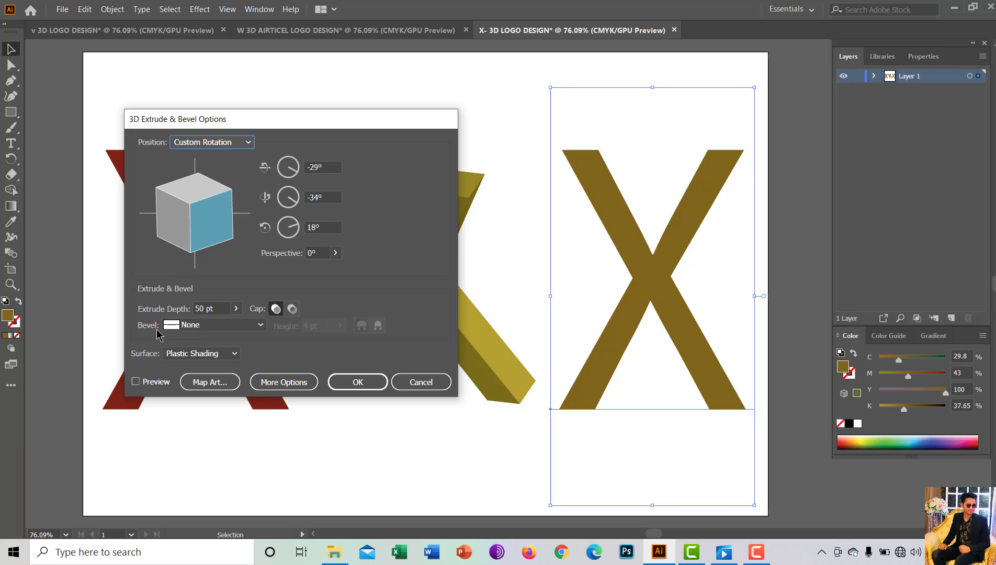
{"action": "left_click", "coordinate": [136, 382]}
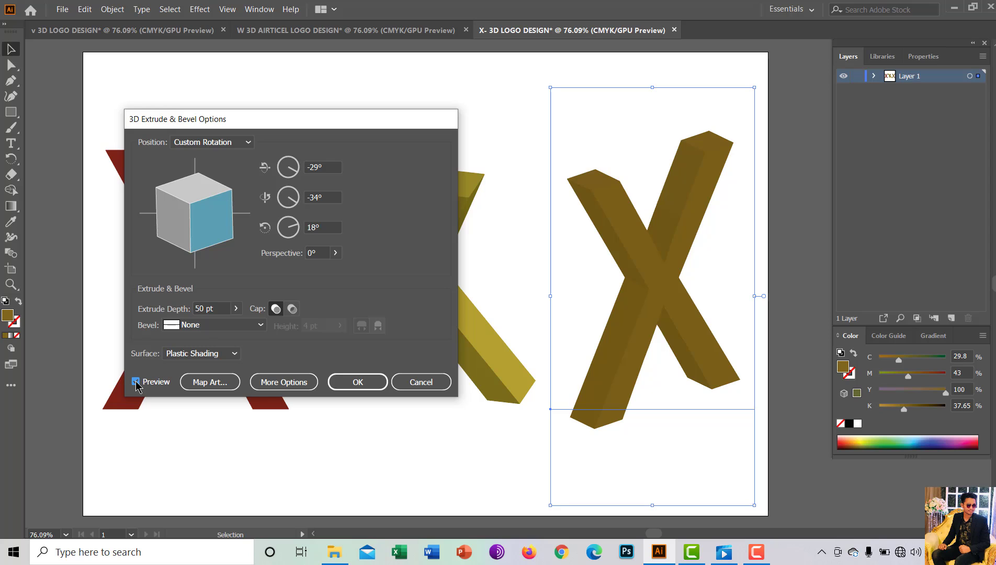
{"action": "left_click", "coordinate": [339, 379]}
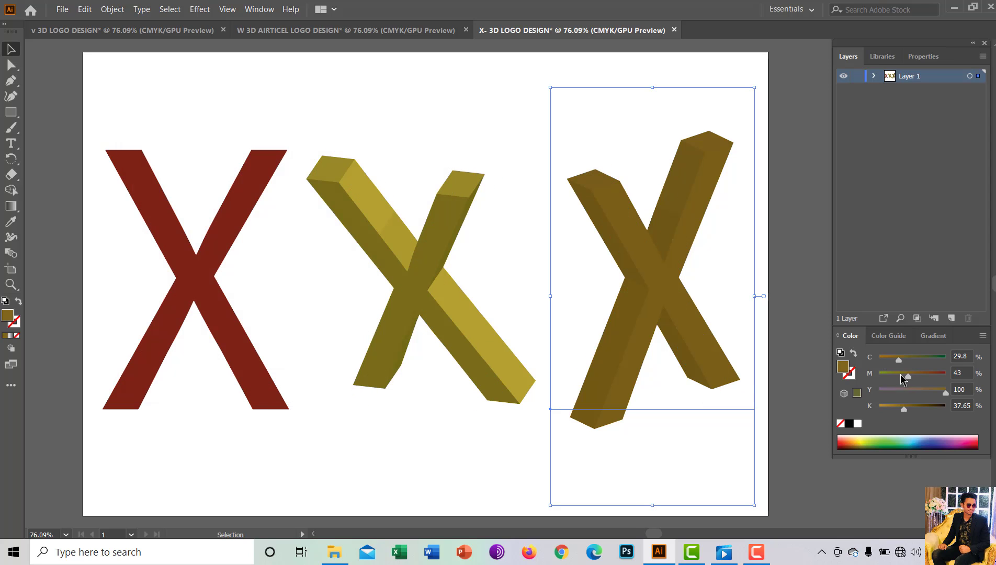
Step: Recolour the rightmost X teal blue with cyan 84.31%, magenta 34.9%, yellow 21.57% and black 0.78%, and select the gold X
{"action": "left_click", "coordinate": [913, 443]}
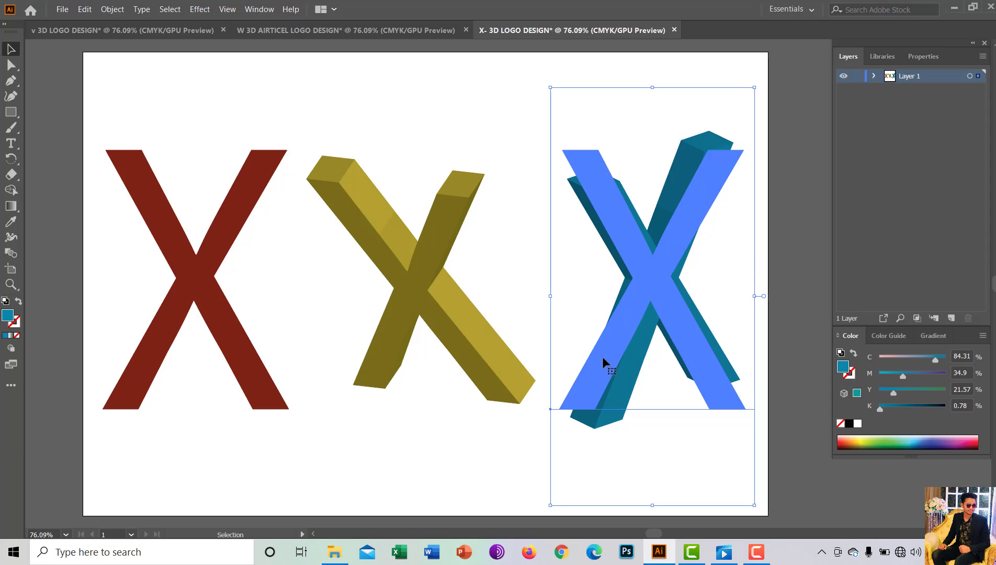
{"action": "left_click", "coordinate": [55, 205]}
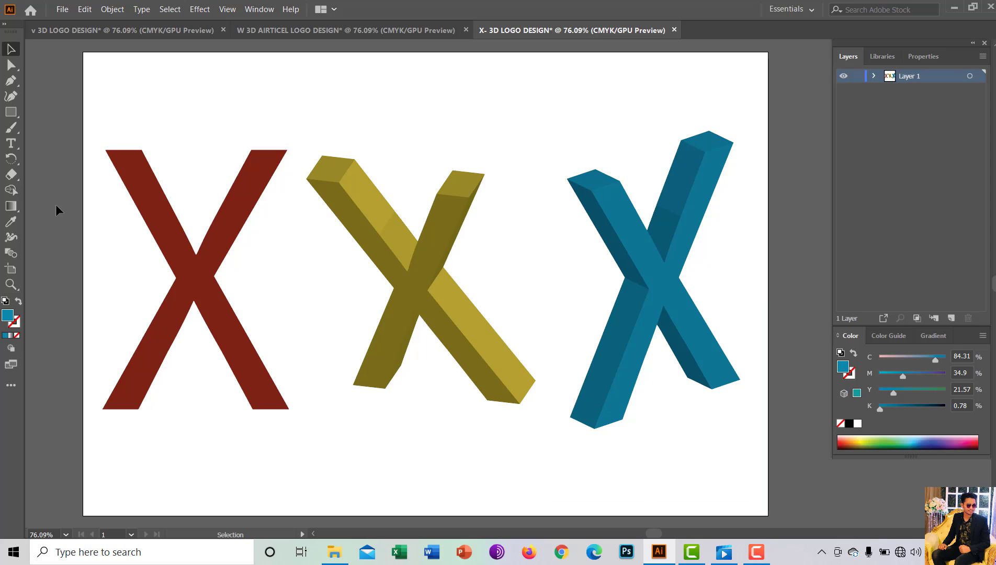
{"action": "left_click", "coordinate": [361, 262]}
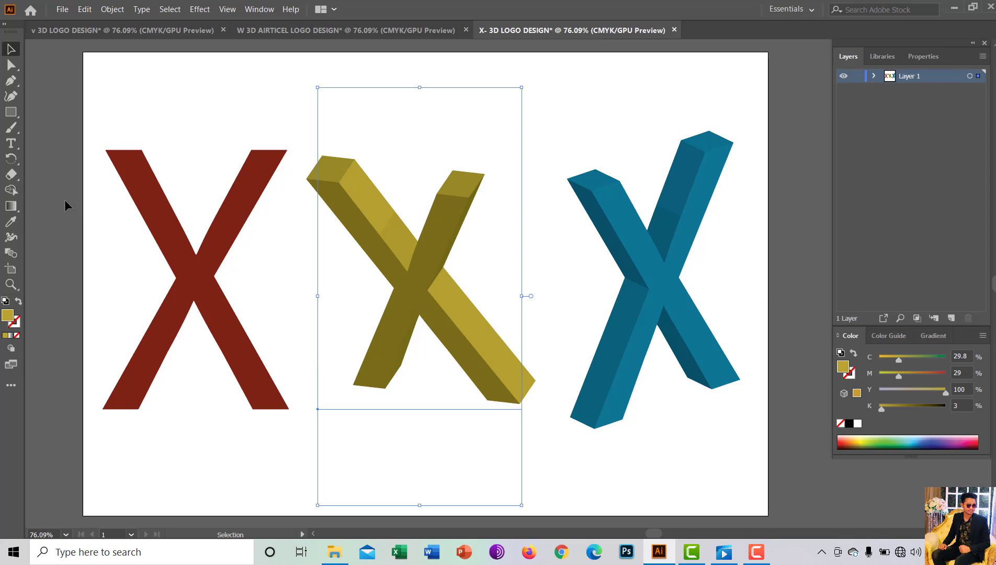